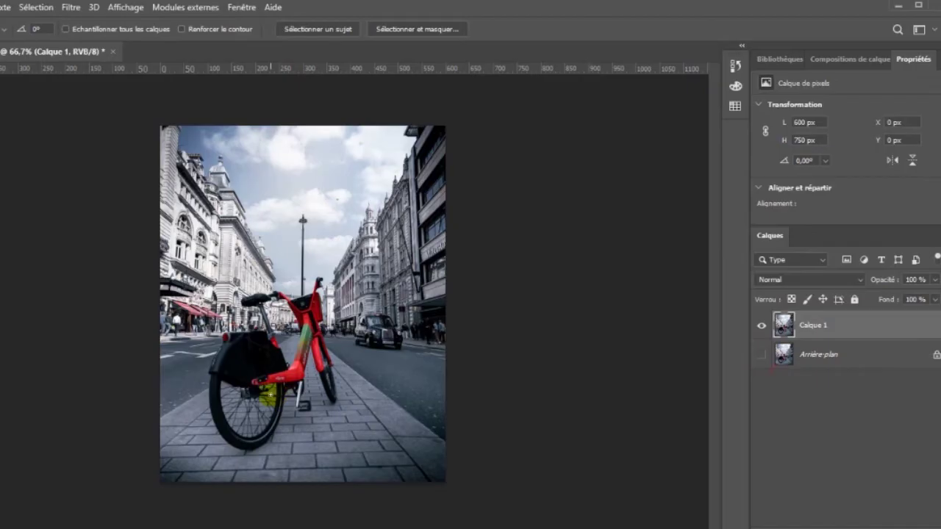
Step: Duplicate the bike photo layer and Quick-Select the foreground sidewalk, including its bottom-left corner
key(ctrl+j)
key(w)
drag(352, 388, 409, 449)
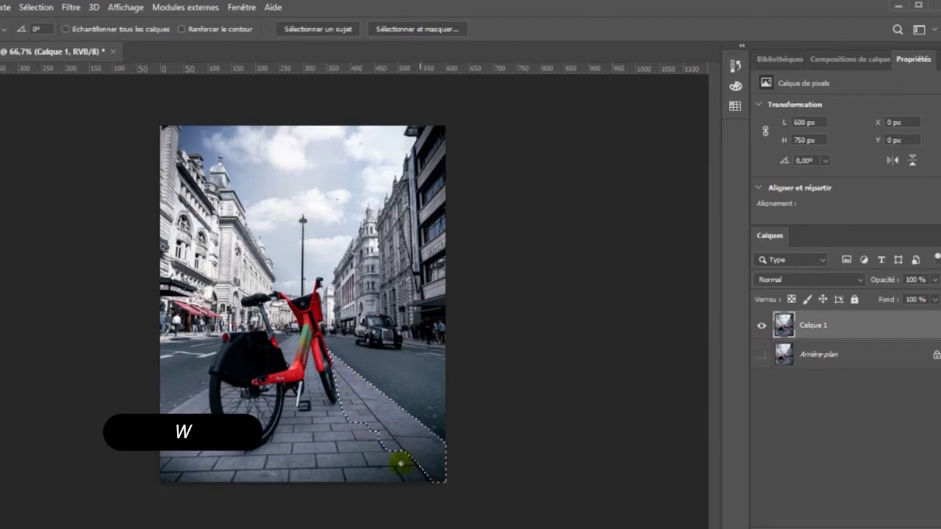
mouse_move(411, 461)
mouse_down()
mouse_move(343, 428)
mouse_move(295, 451)
mouse_move(261, 409)
mouse_move(268, 389)
mouse_move(210, 389)
mouse_move(179, 414)
mouse_move(200, 445)
mouse_up()
key(alt)
click(255, 410)
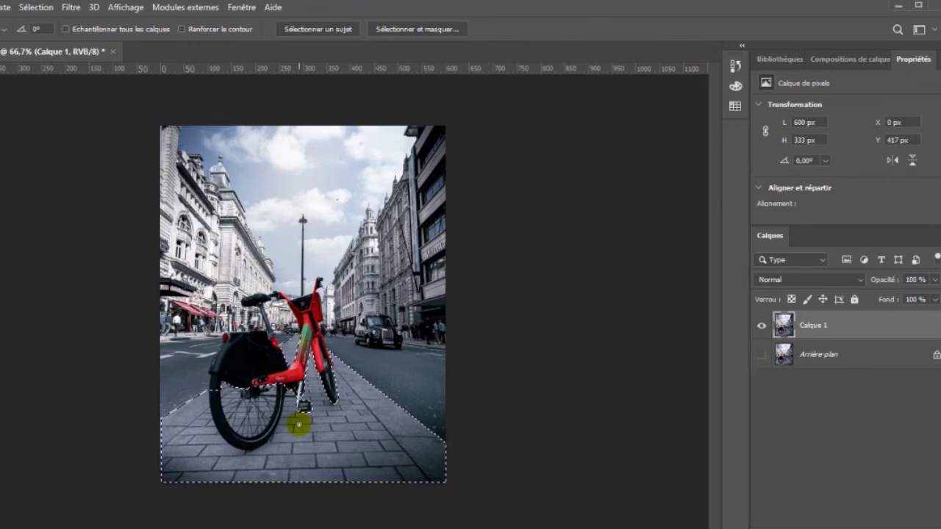
Step: Copy the selected sidewalk to its own layer, group it, and convert it to a smart object
key(ctrl+j)
key(ctrl+g)
click(865, 345)
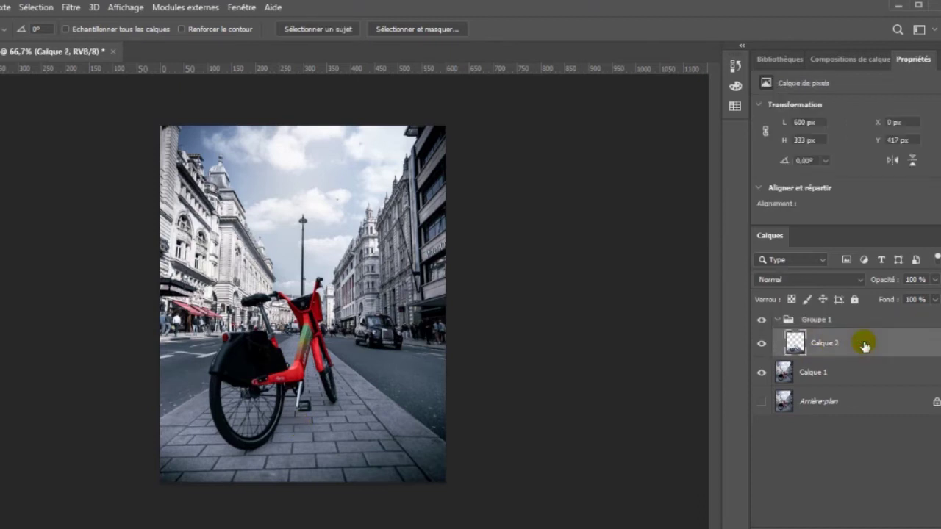
right_click(865, 345)
click(712, 145)
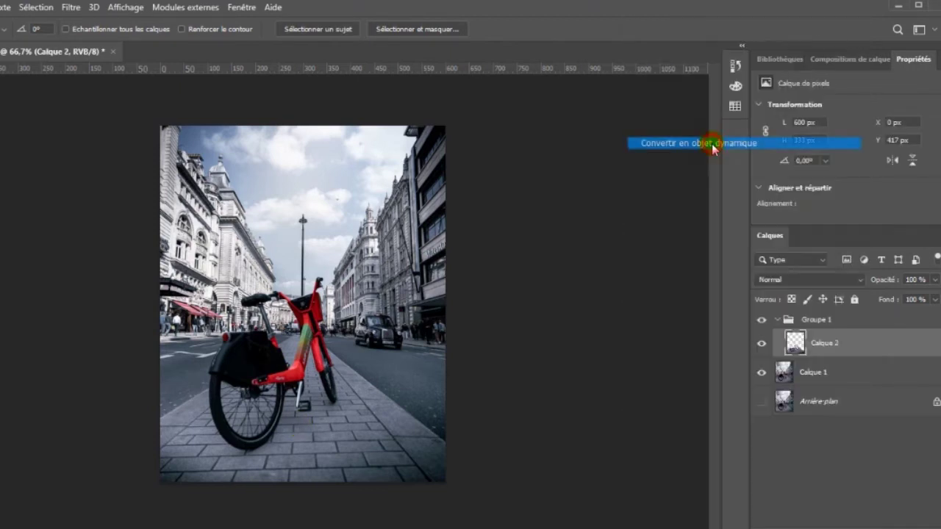
Step: Duplicate the sidewalk, apply a 5-pixel Gaussian Blur, and set its blend mode to Overlay
key(ctrl+j)
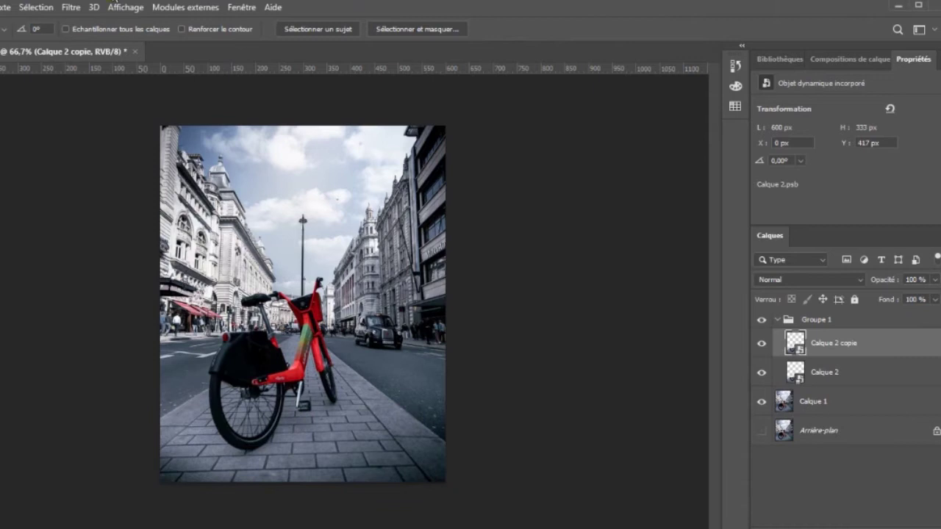
click(100, 7)
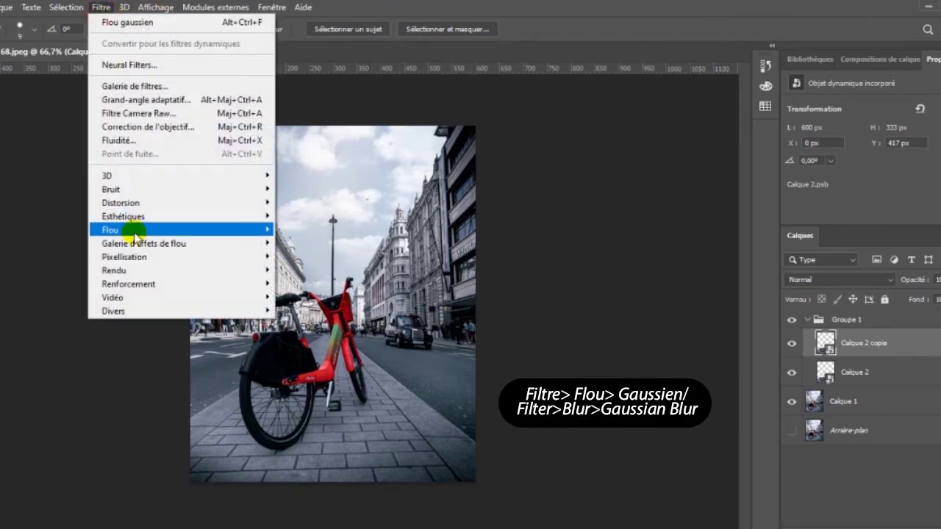
mouse_move(110, 230)
click(331, 297)
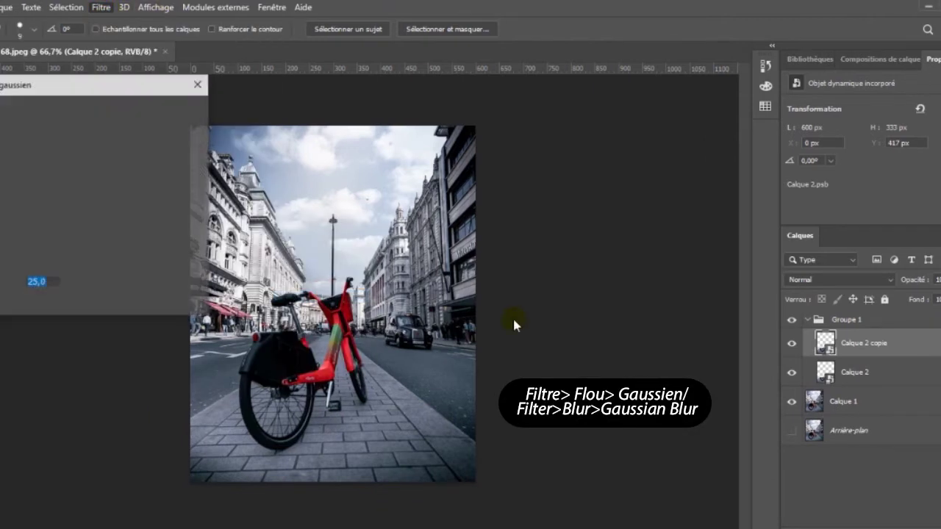
text(5)
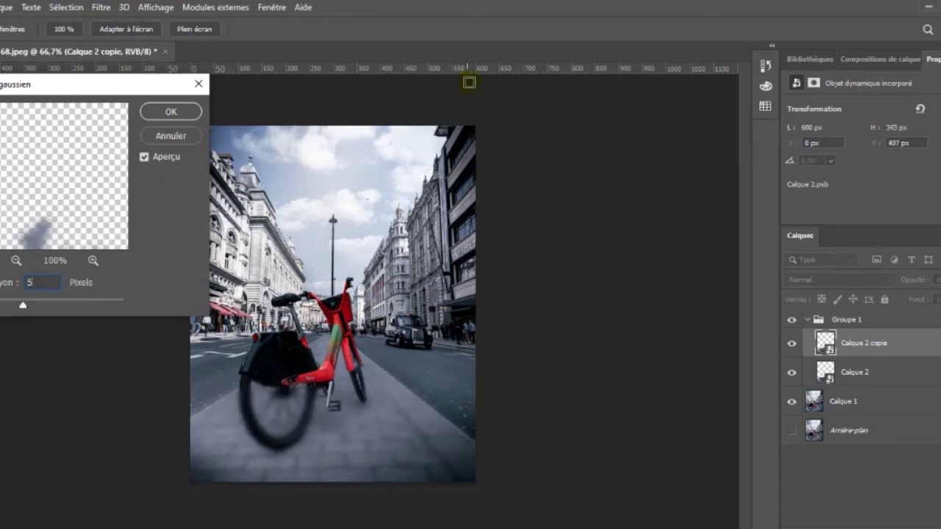
click(170, 111)
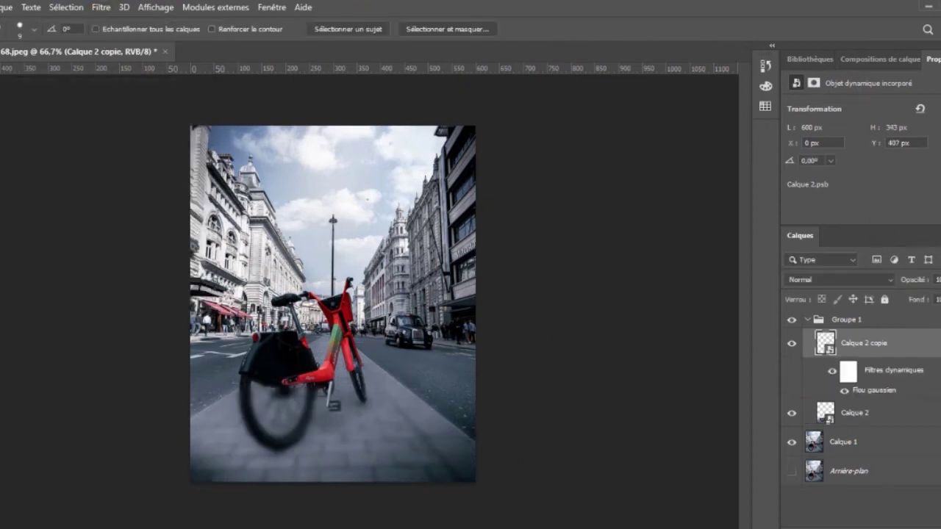
click(892, 286)
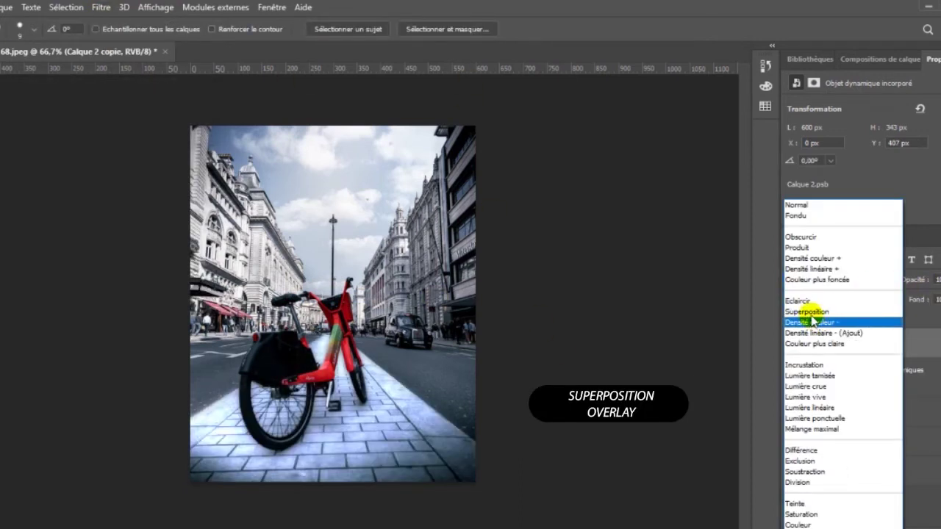
click(813, 304)
Step: Add two more overlay copies with Gaussian Blur radii of 25 and 100 pixels
key(ctrl+j)
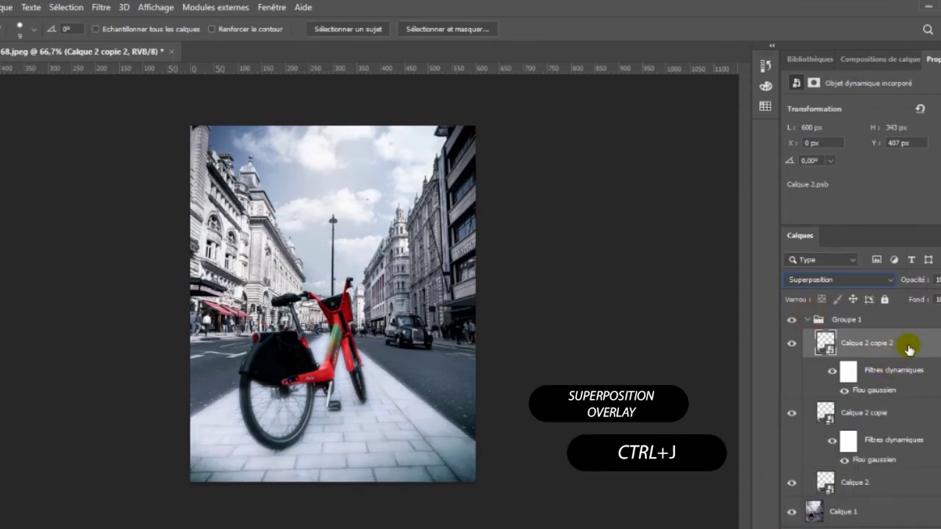
double_click(875, 391)
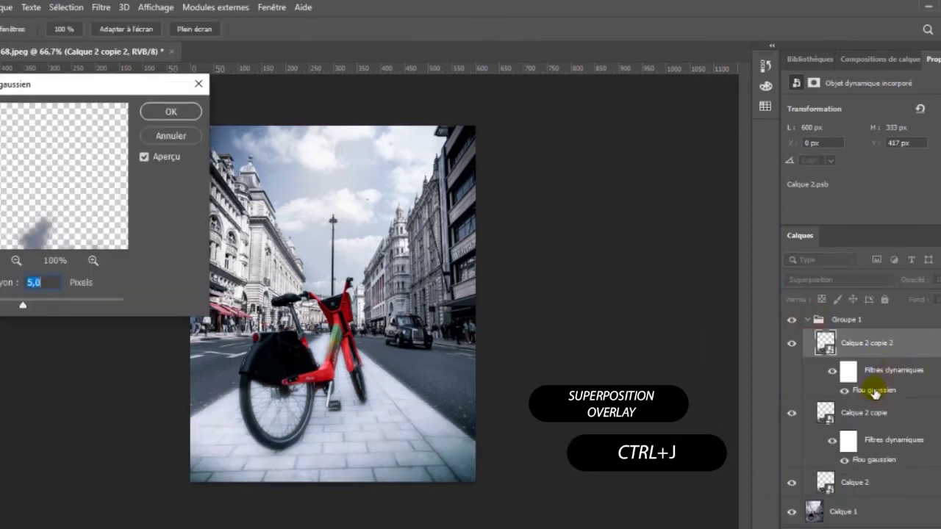
text(25)
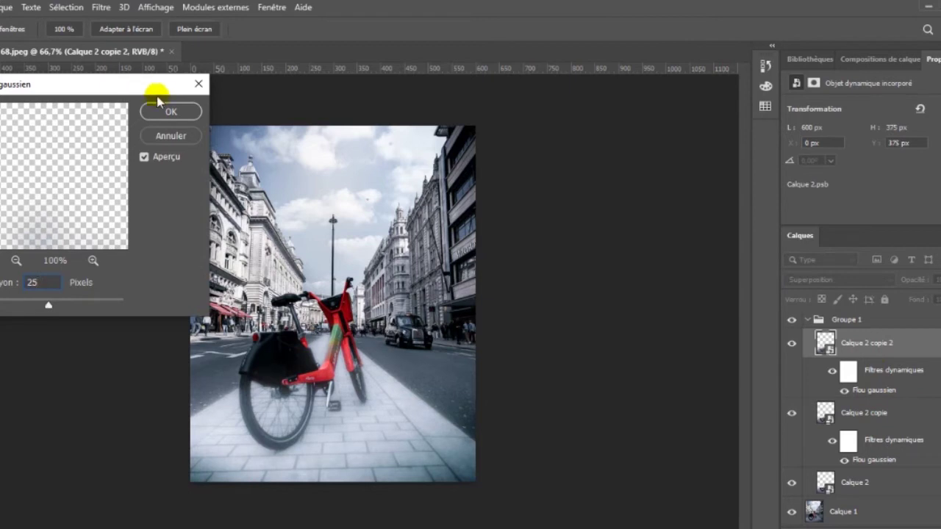
click(164, 110)
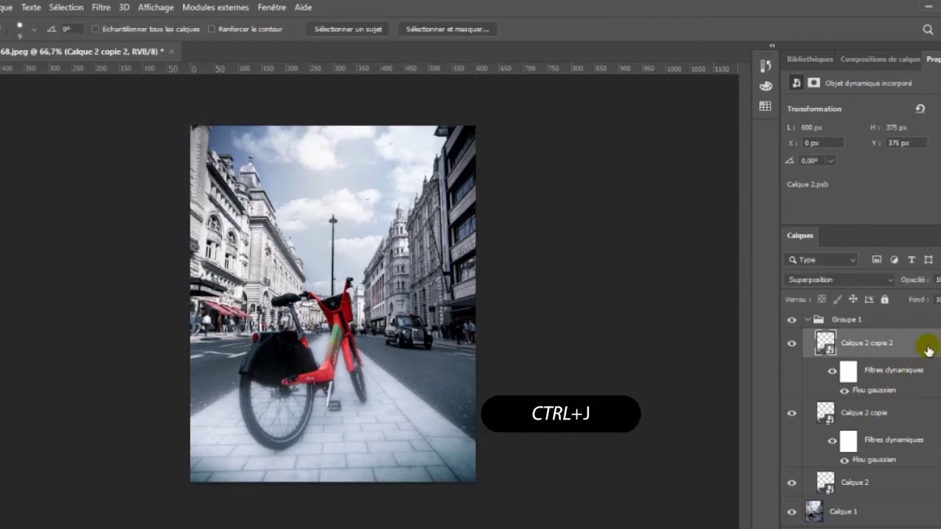
key(ctrl+j)
double_click(880, 391)
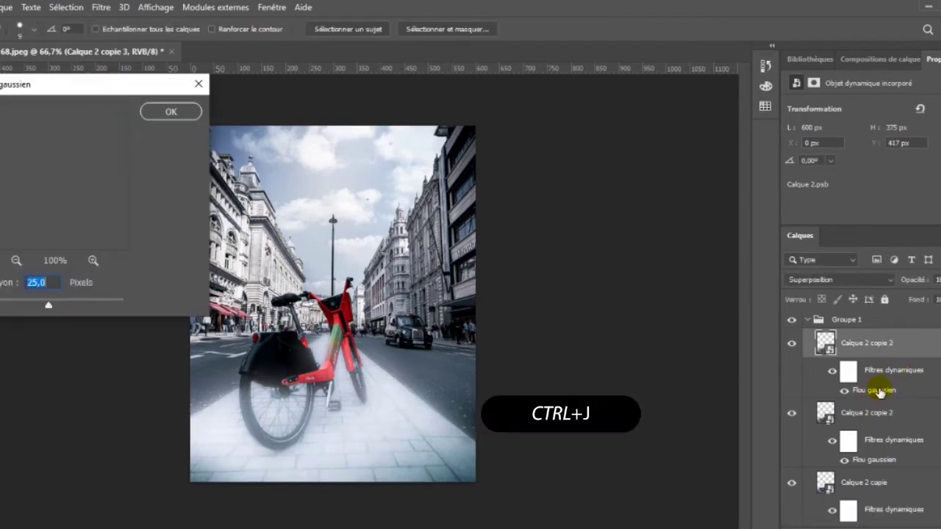
text(100)
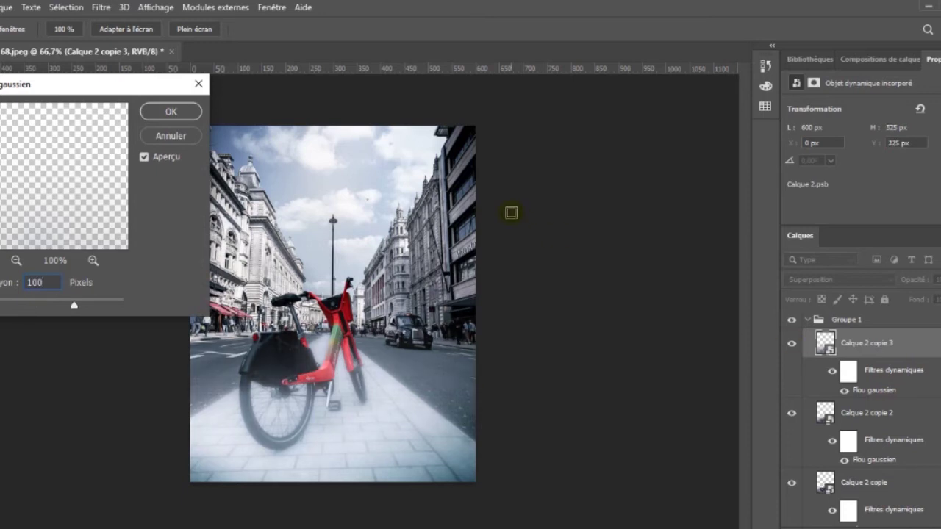
click(183, 117)
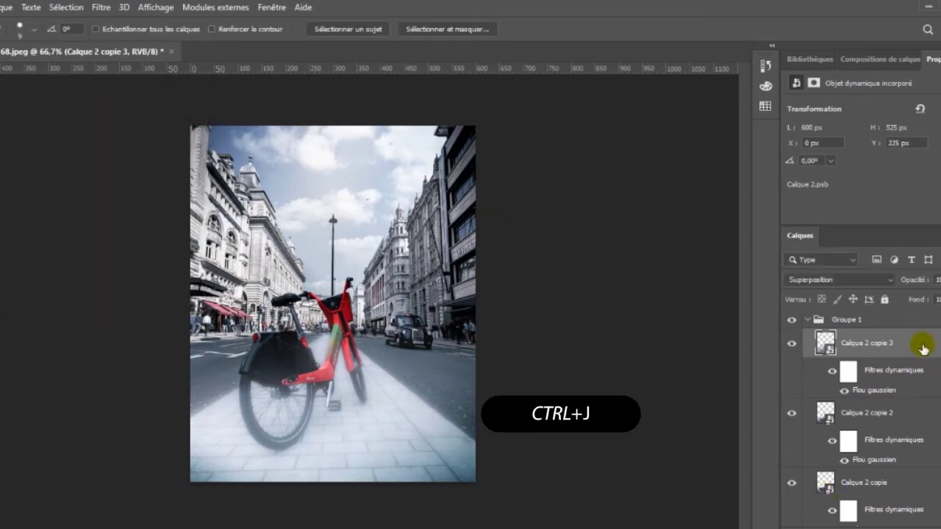
Step: Reblur the last copy at 300 pixels and group all the glow layers
double_click(882, 389)
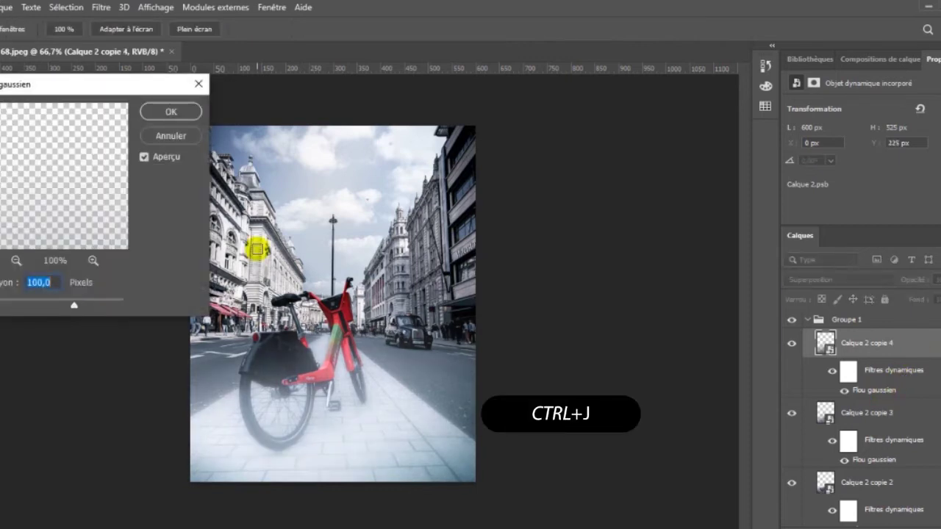
text(300)
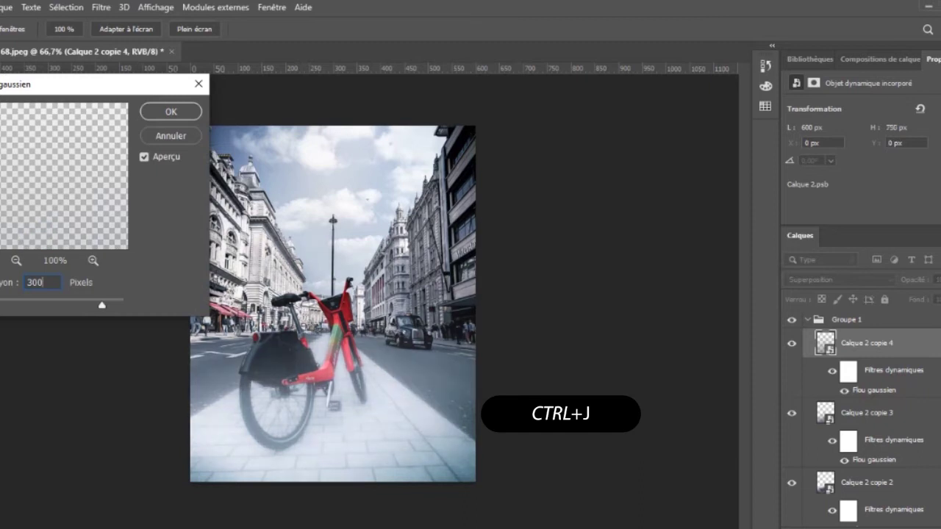
click(169, 112)
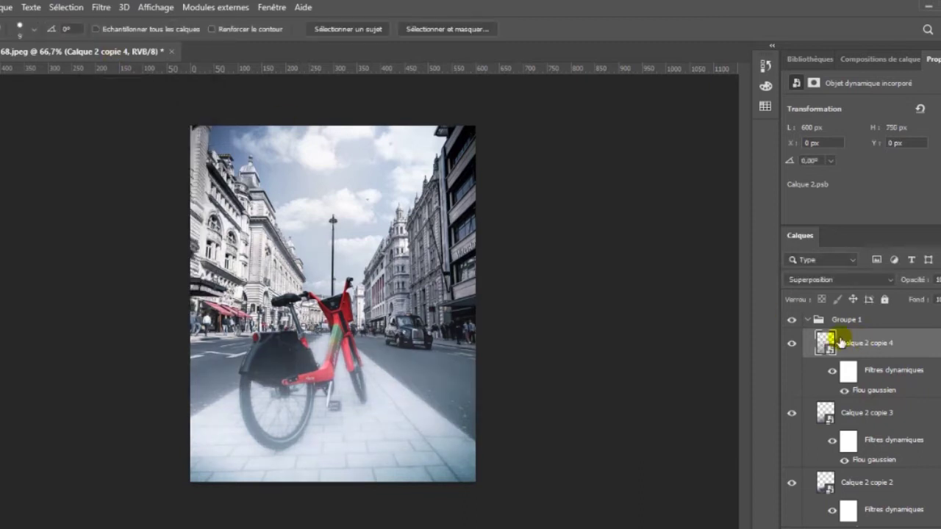
key(ctrl+g)
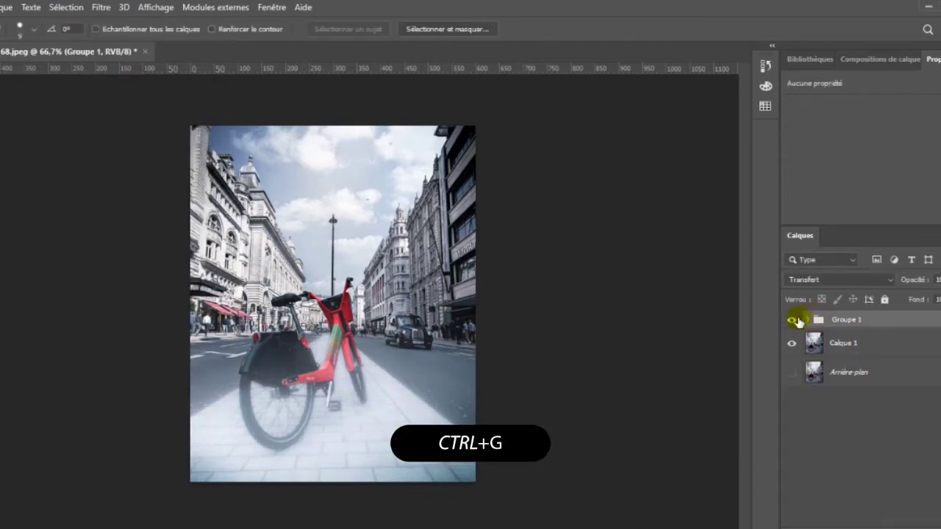
Step: Add a Hue/Saturation adjustment clipped to the glow group with Colorize enabled
click(794, 324)
click(793, 324)
click(793, 323)
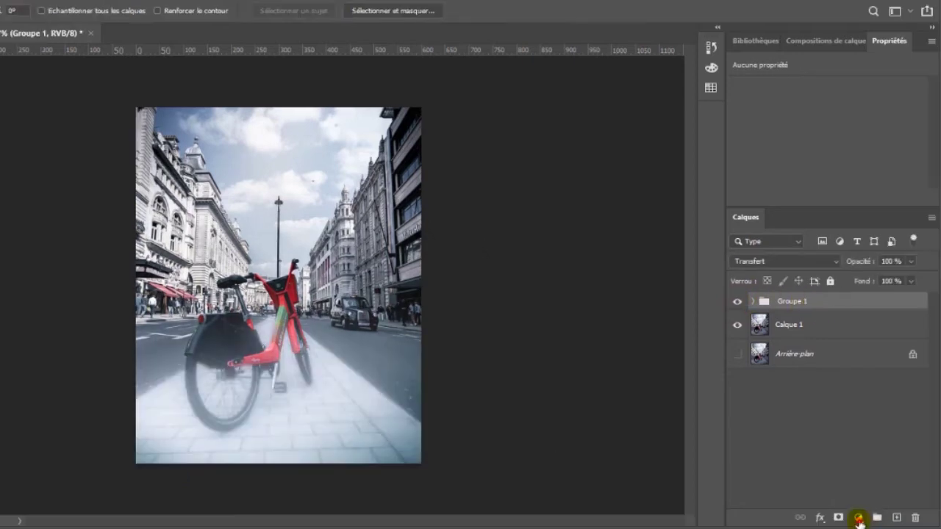
click(859, 519)
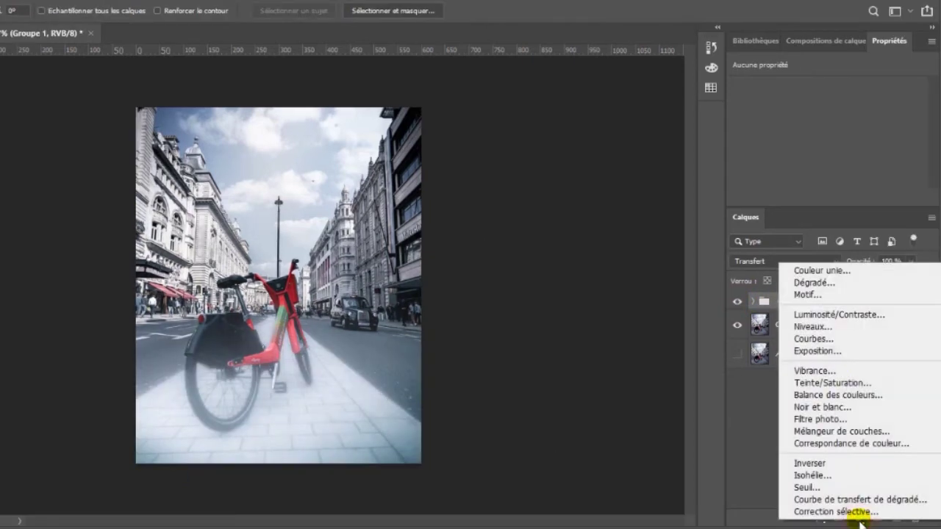
click(855, 383)
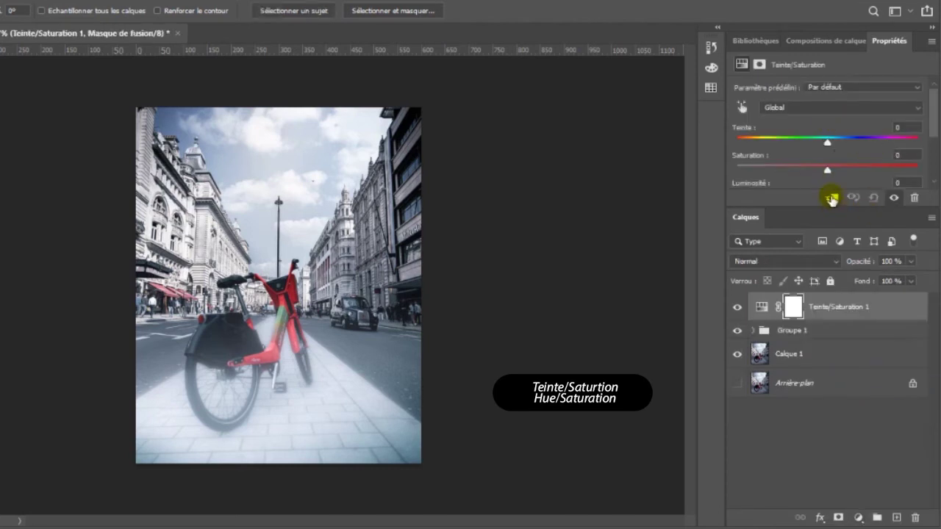
click(832, 197)
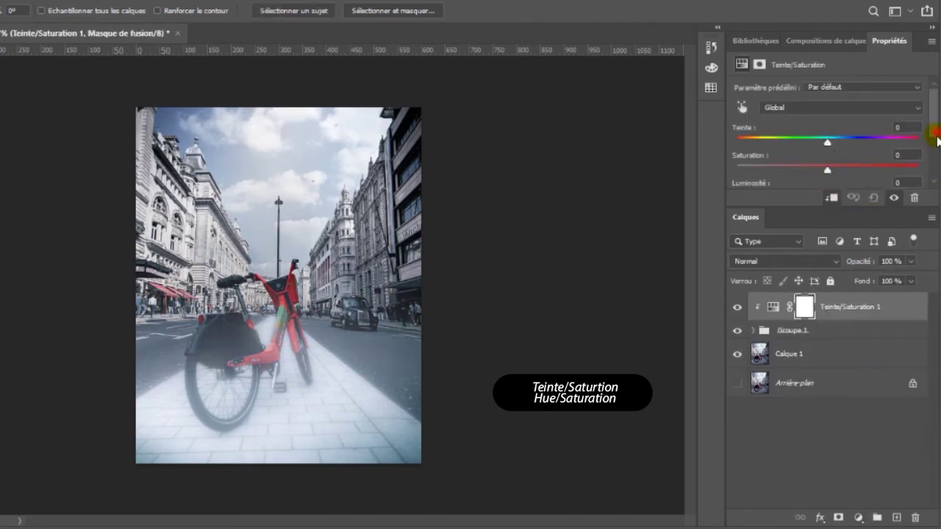
scroll(932, 139, down, 3)
click(808, 131)
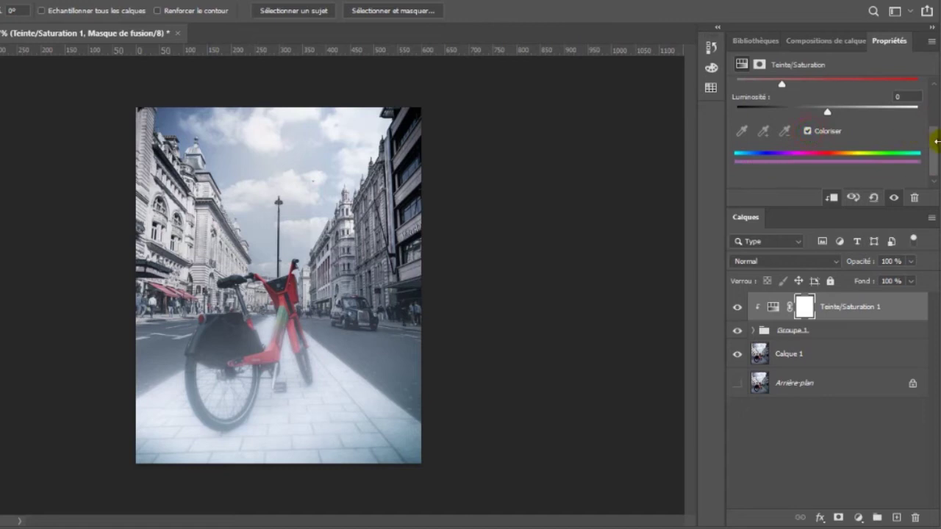
scroll(935, 140, up, 1)
drag(937, 138, 937, 123)
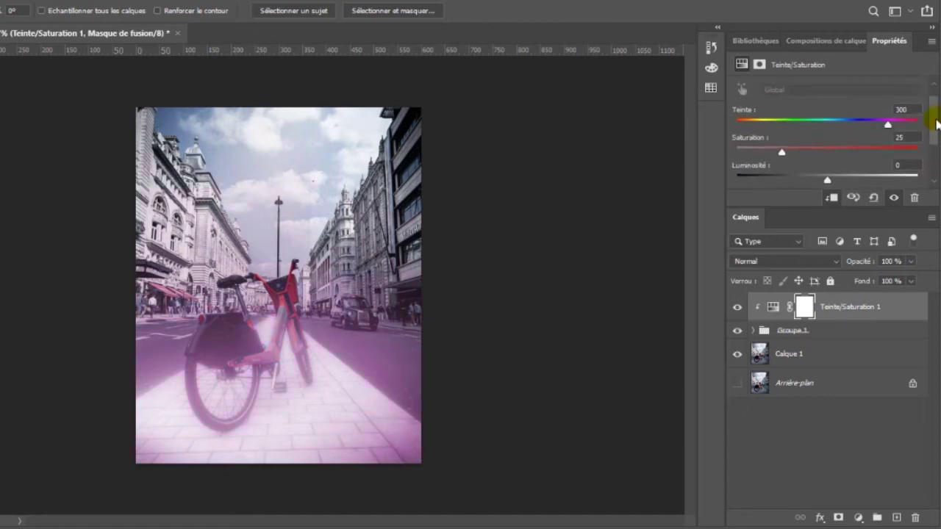
Step: Convert Groupe 1 to a smart object and set the tint to hue 301, saturation 46
click(813, 338)
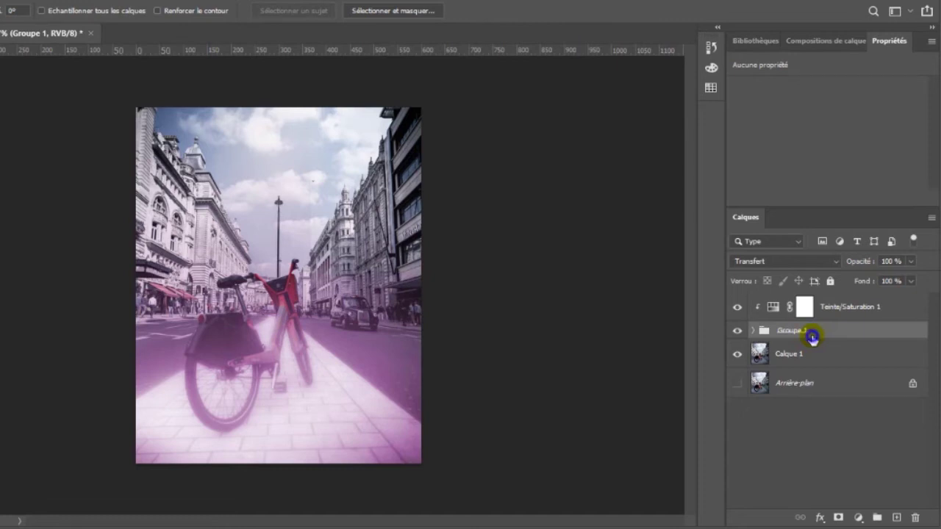
right_click(813, 337)
click(674, 137)
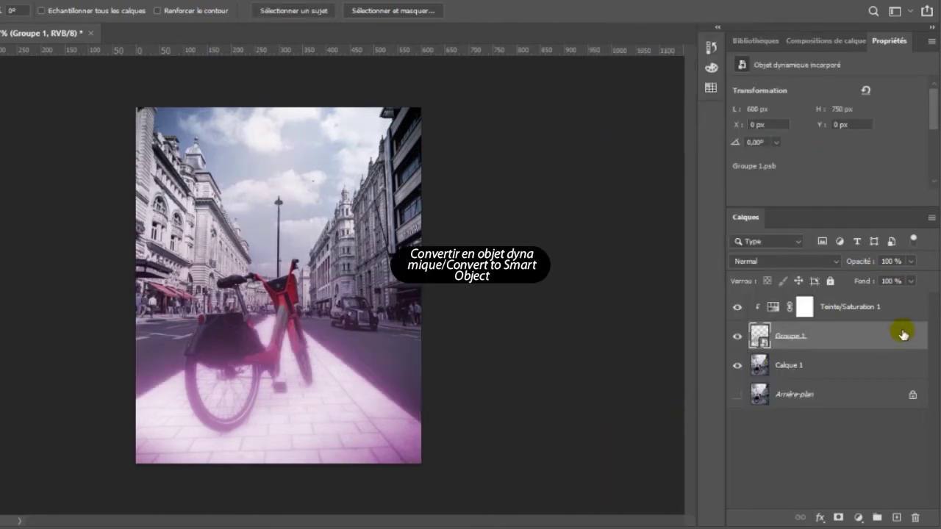
click(772, 307)
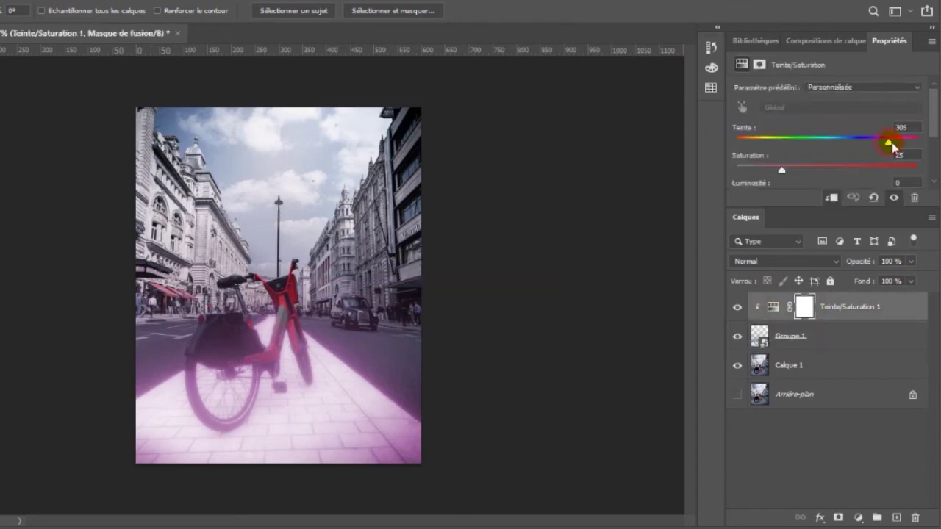
drag(891, 143, 887, 143)
drag(822, 170, 821, 171)
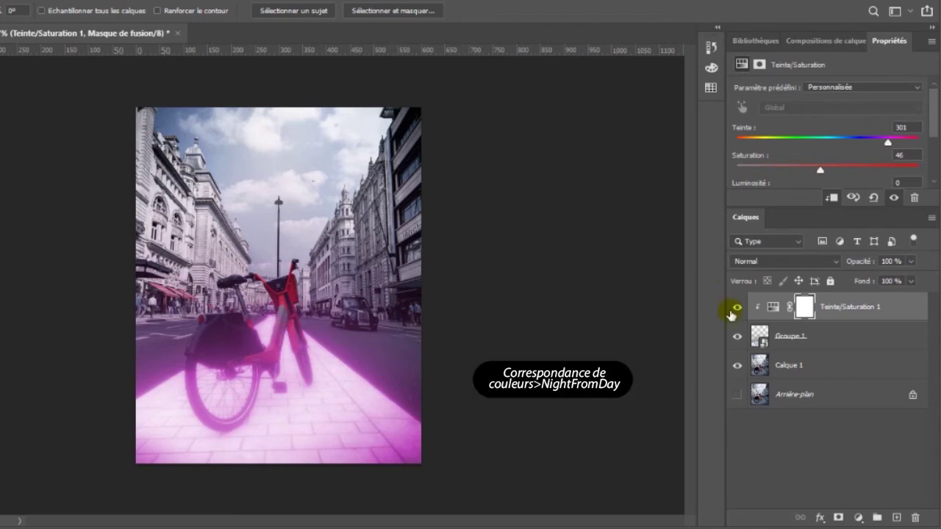
click(828, 366)
Step: Add a Color Lookup adjustment above Calque 1 using the NightFromDay.CUBE 3DLUT
click(858, 517)
click(850, 444)
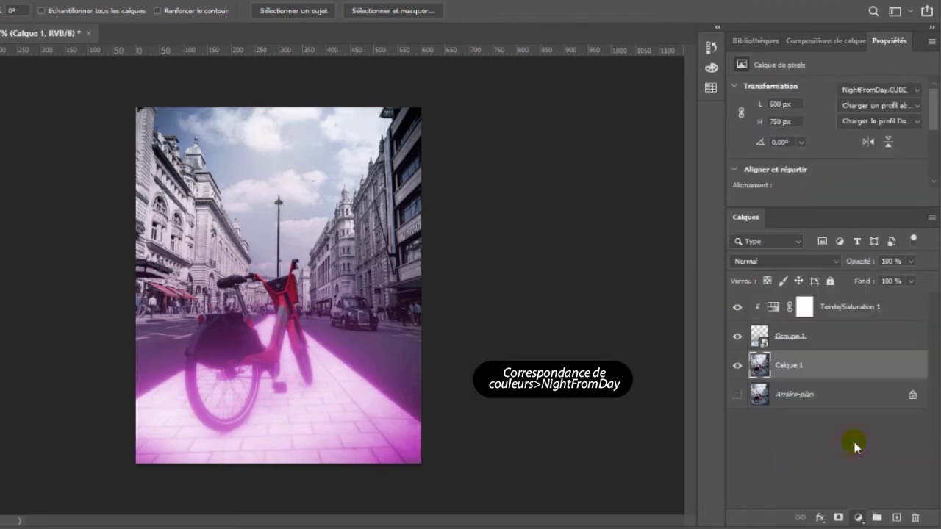
click(917, 91)
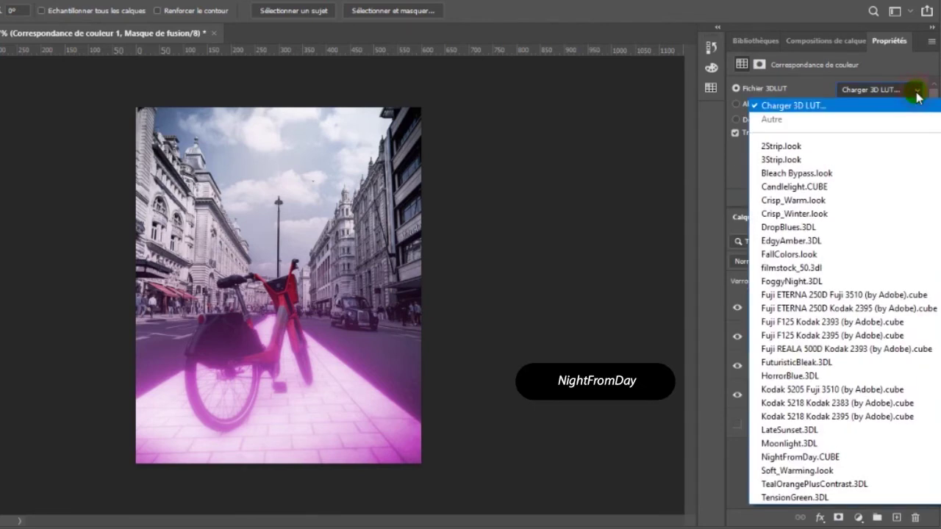
click(781, 458)
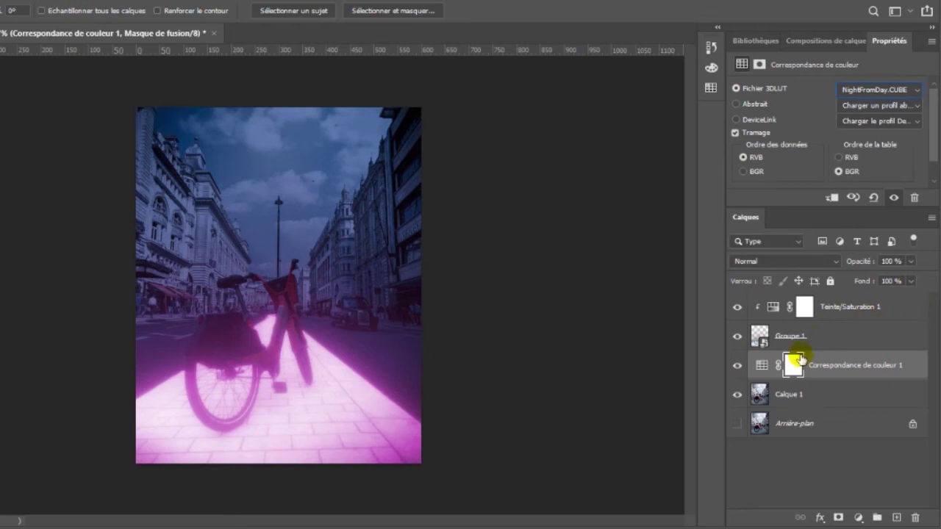
key(x)
key(b)
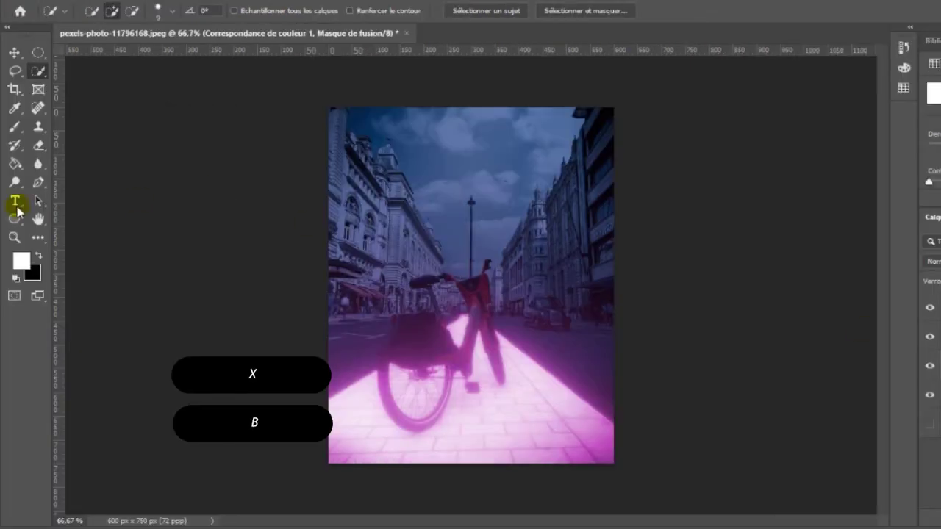
Step: Paint white on the Color Lookup mask with a soft brush of about 37 px to restore the bike's red frame and handlebar
click(38, 255)
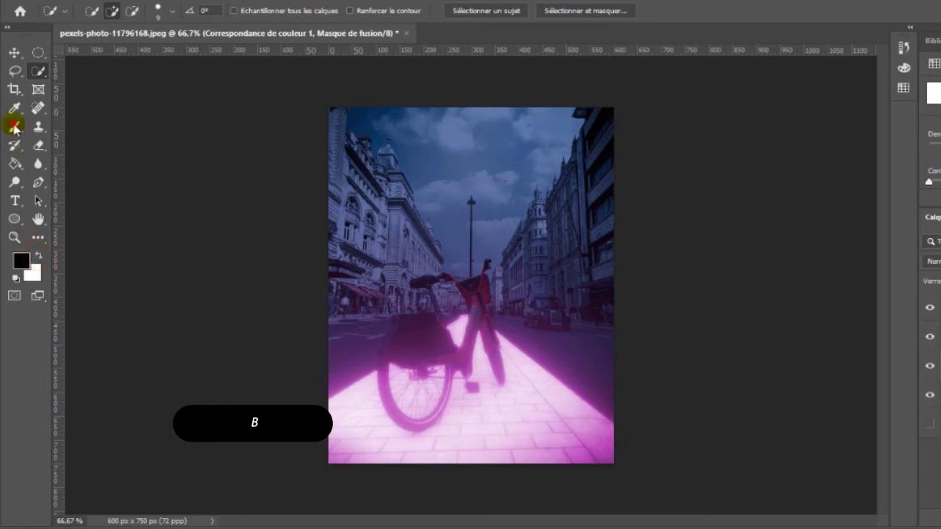
click(14, 125)
drag(492, 345, 481, 326)
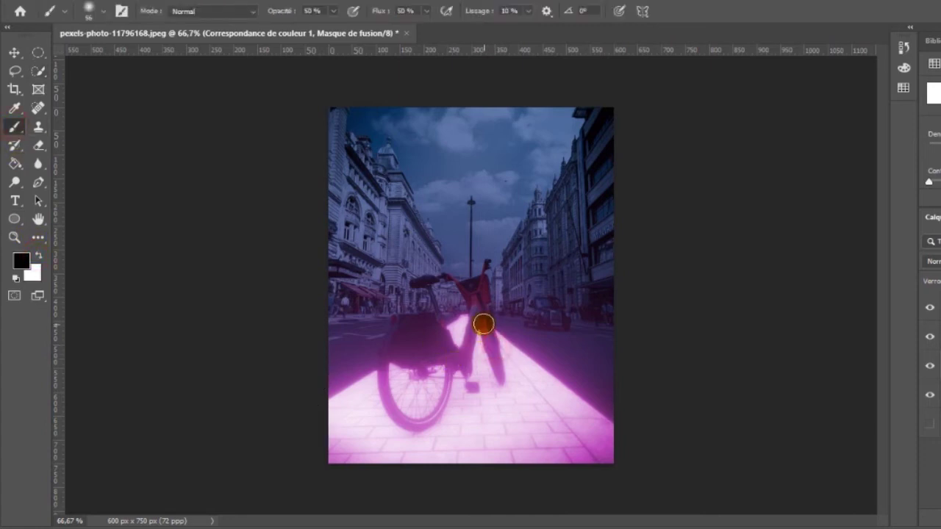
drag(479, 291, 479, 330)
right_click(576, 238)
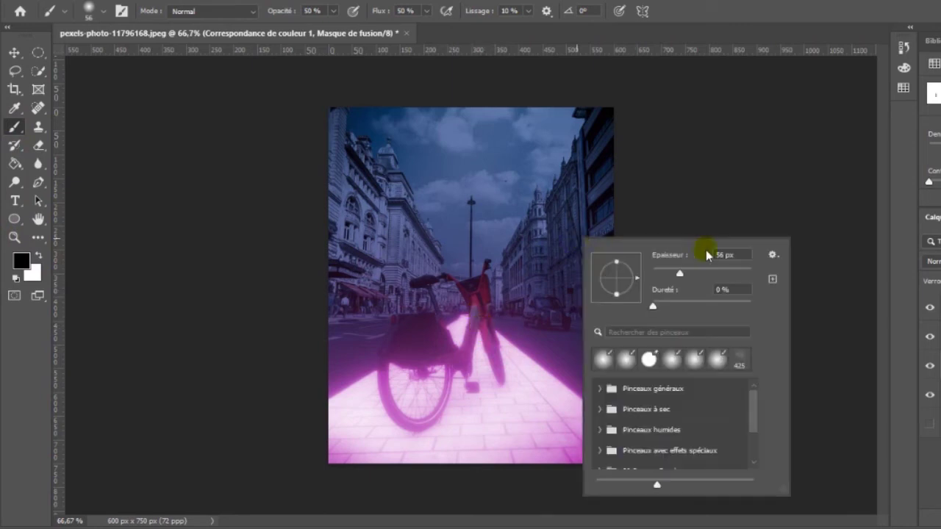
drag(681, 269, 674, 274)
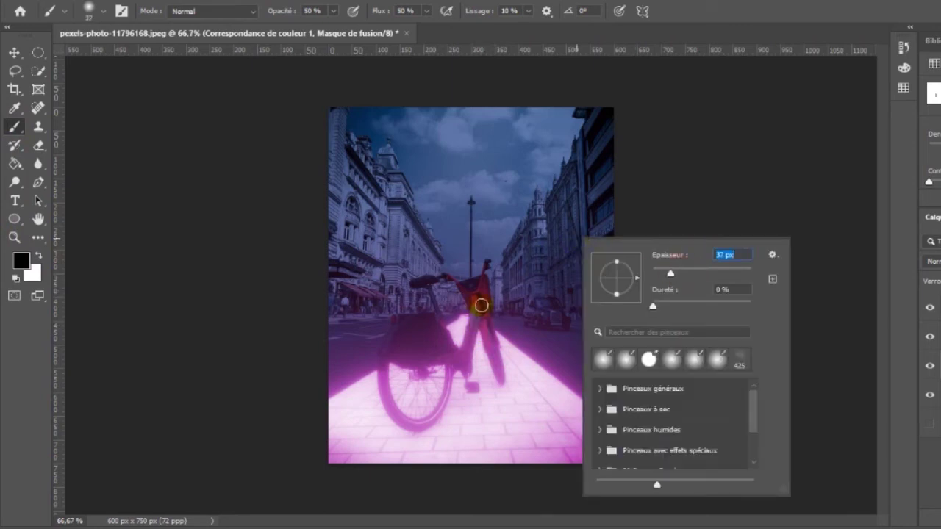
click(472, 295)
mouse_move(479, 289)
mouse_down()
mouse_move(493, 359)
mouse_move(477, 319)
mouse_move(464, 365)
mouse_move(465, 351)
mouse_move(416, 366)
mouse_move(475, 383)
mouse_move(399, 374)
mouse_move(385, 361)
mouse_move(414, 372)
mouse_move(395, 375)
mouse_move(447, 372)
mouse_move(446, 332)
mouse_move(485, 442)
mouse_up()
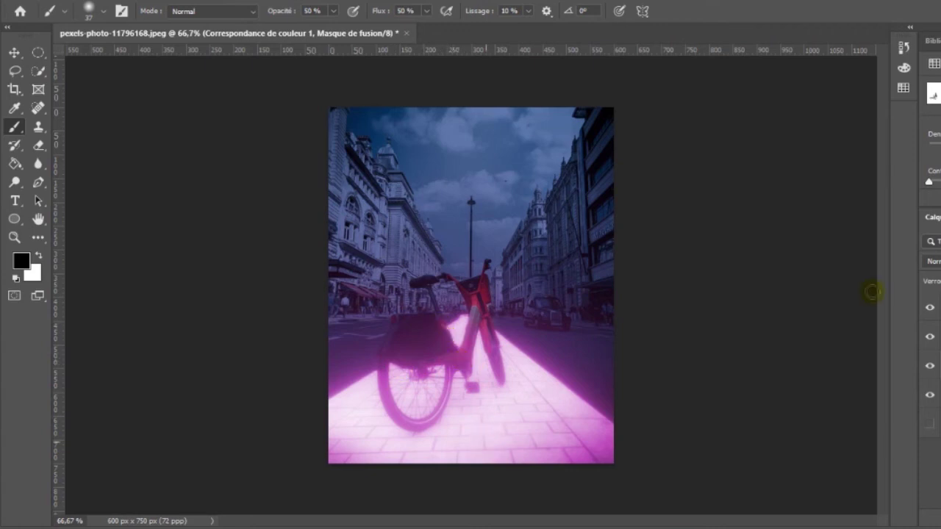
key(alt+bracketleft)
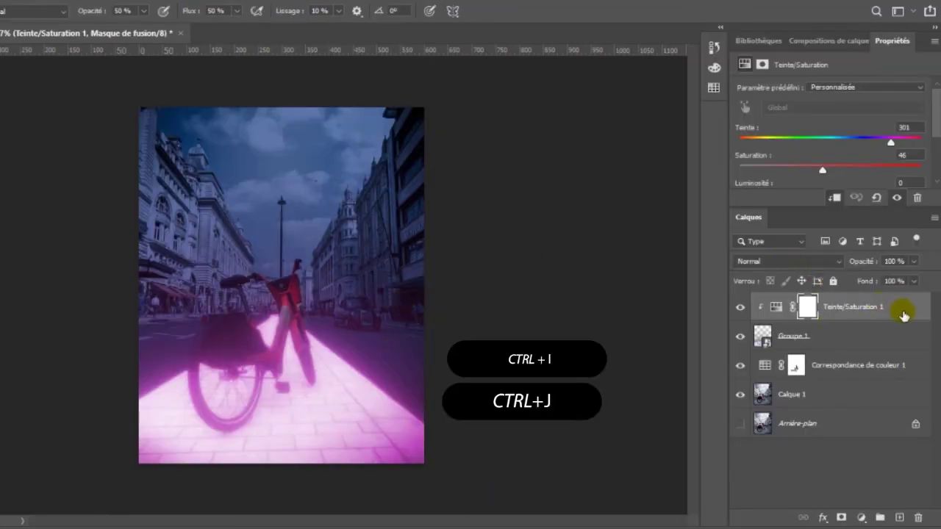
Step: Duplicate Teinte/Saturation 1, invert its mask, and paint the tint onto the bike's frame, basket and handlebar
key(ctrl+j)
key(ctrl+i)
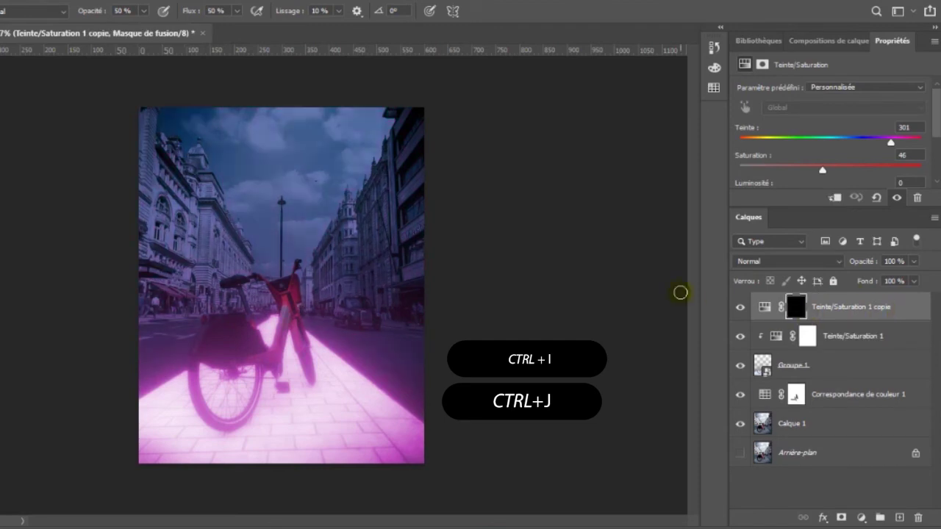
key(b)
key(x)
mouse_move(266, 330)
mouse_down()
mouse_move(275, 345)
mouse_move(282, 289)
mouse_move(294, 302)
mouse_move(294, 342)
mouse_move(267, 361)
mouse_move(257, 395)
mouse_move(209, 365)
mouse_up()
mouse_move(219, 340)
mouse_down()
mouse_move(270, 336)
mouse_move(292, 284)
mouse_move(282, 286)
mouse_move(290, 286)
mouse_move(306, 380)
mouse_move(280, 336)
mouse_move(223, 405)
mouse_up()
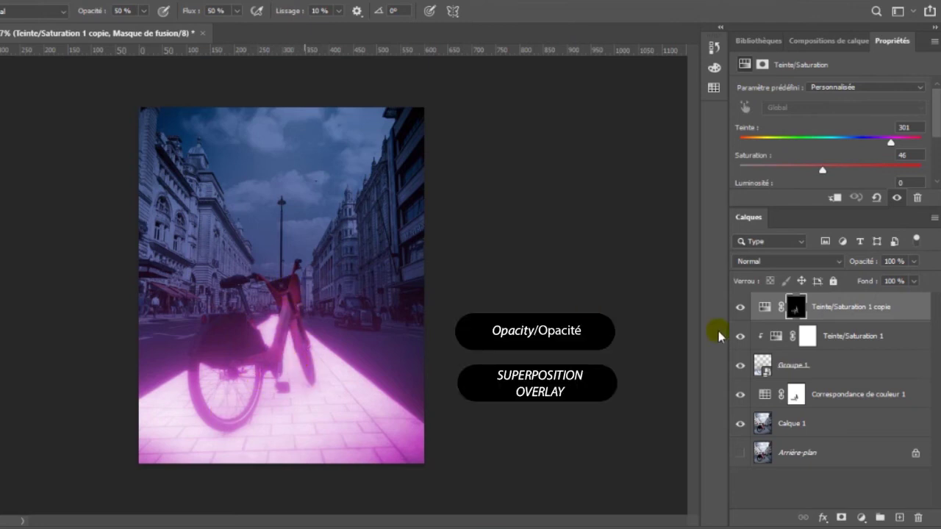
right_click(837, 428)
shift+click(837, 428)
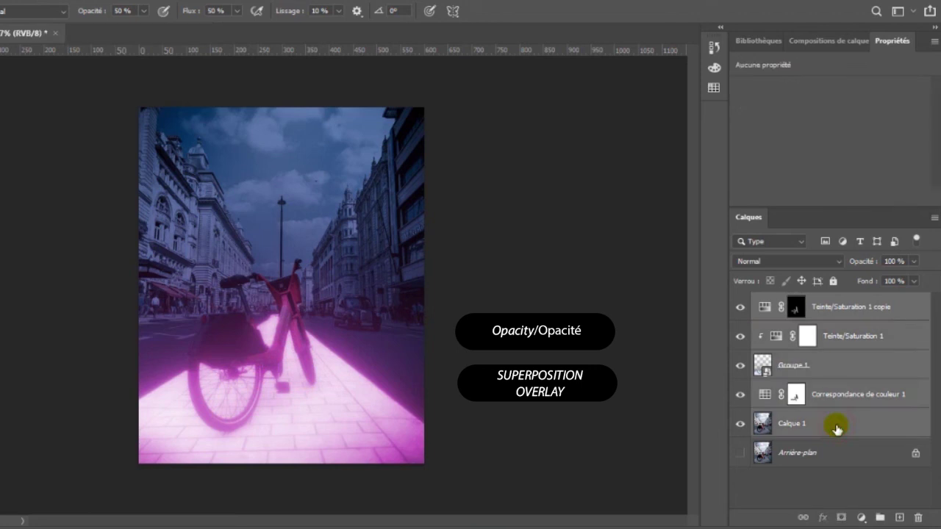
Step: Group all the selected edit layers into a group named 'end' and compare with the original
key(ctrl+g)
double_click(796, 301)
text(ef)
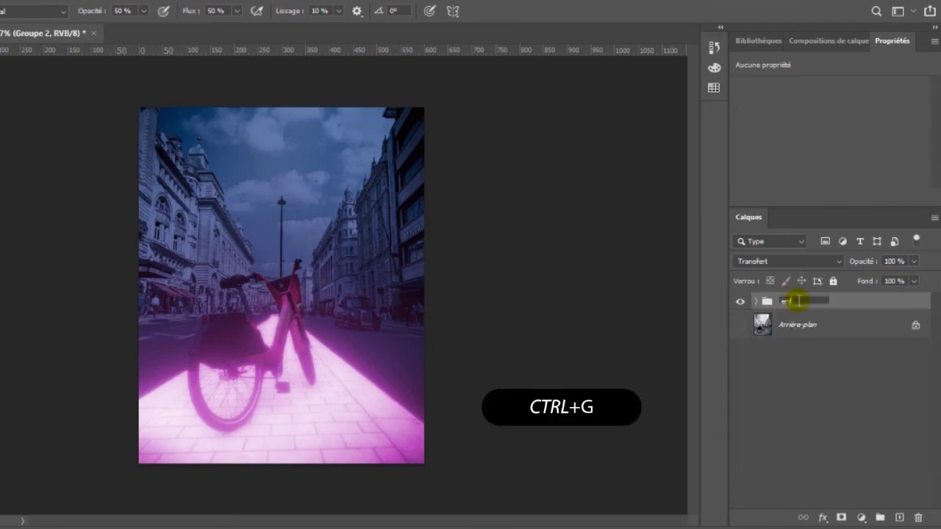
text(d)
key(Return)
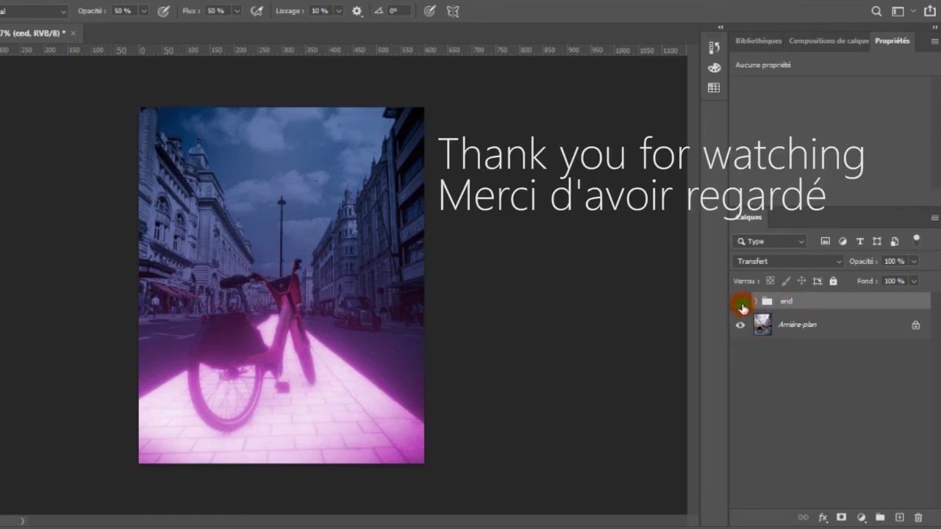
click(741, 303)
click(742, 305)
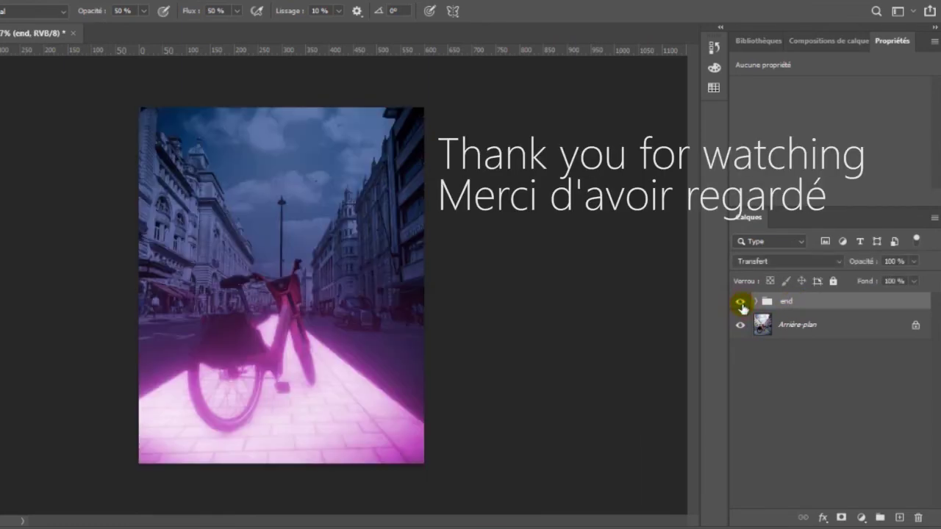